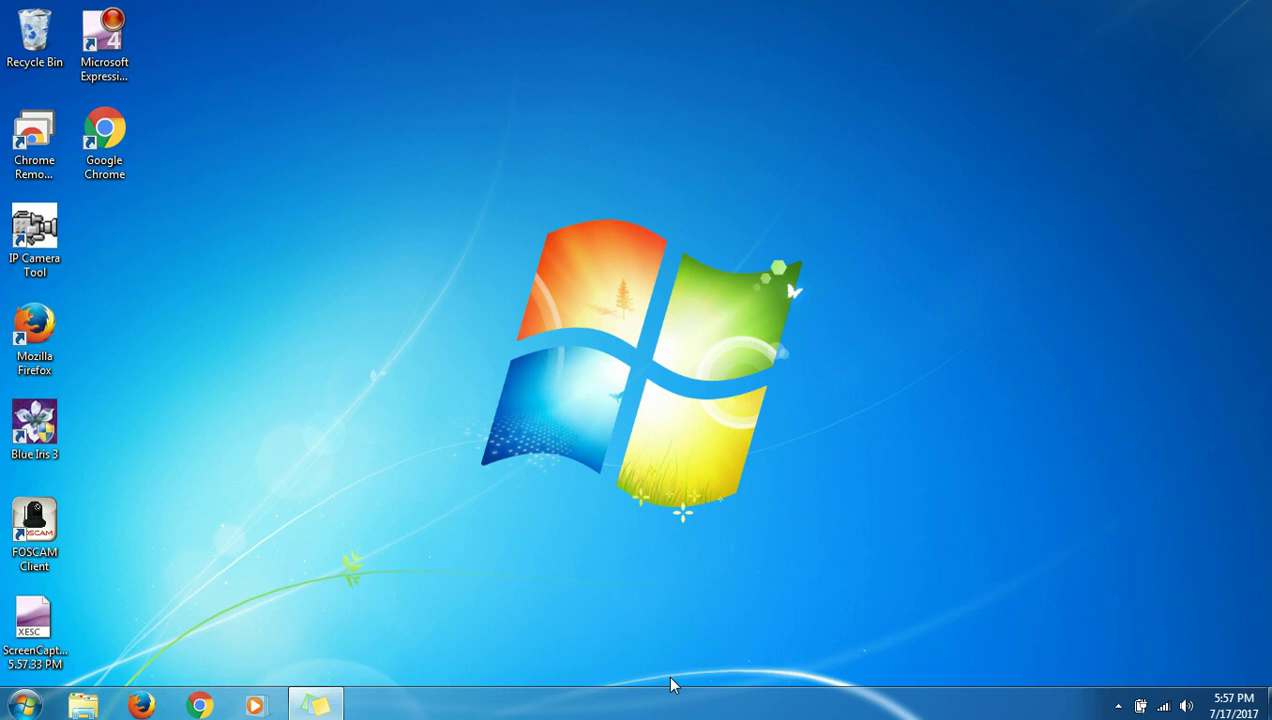
Launch Chrome Remote Desktop from its desktop shortcut to show Remote Assistance and My Computers.
click(34, 140)
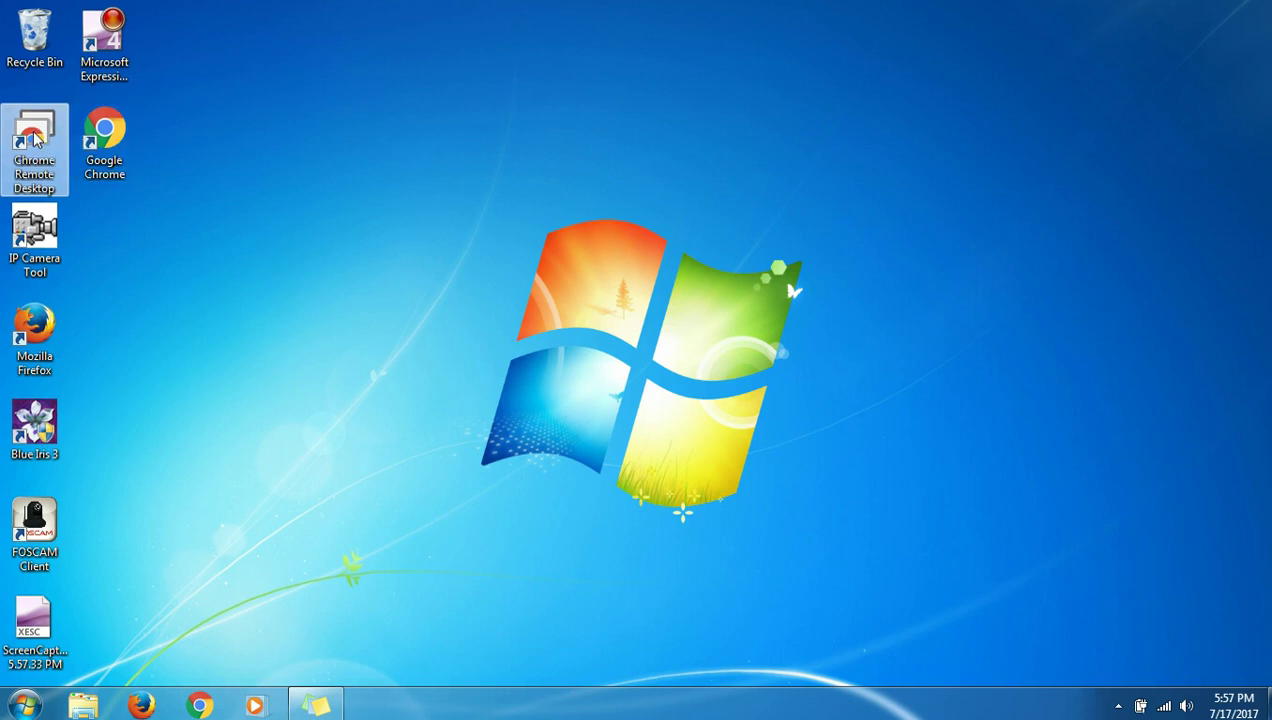
double_click(42, 140)
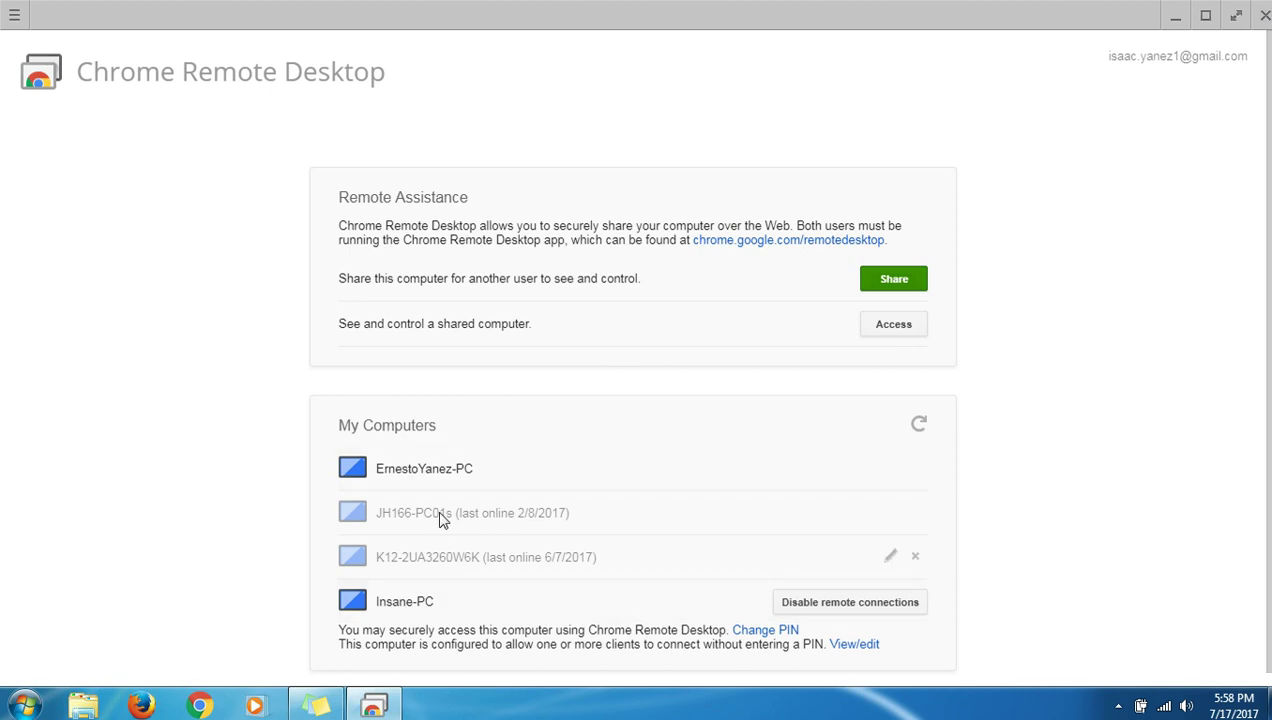
Connect to the first computer in My Computers by entering its PIN.
mouse_move(486, 557)
click(433, 470)
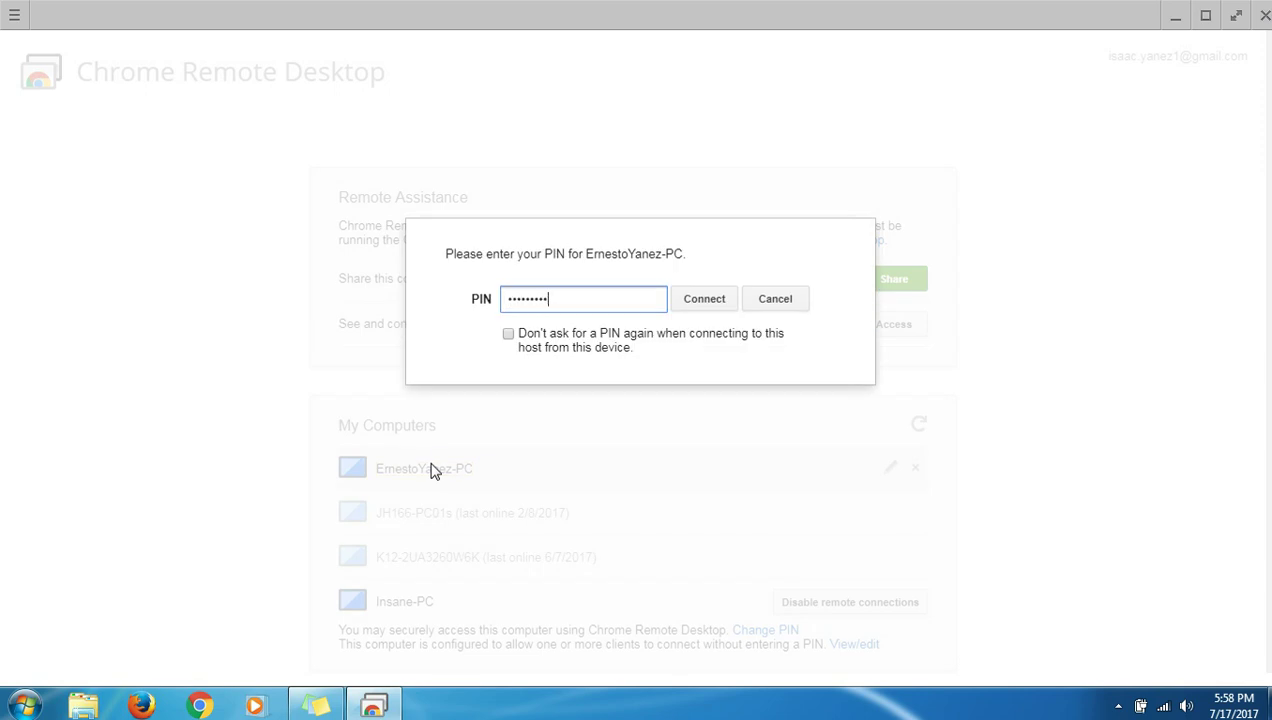
key(Return)
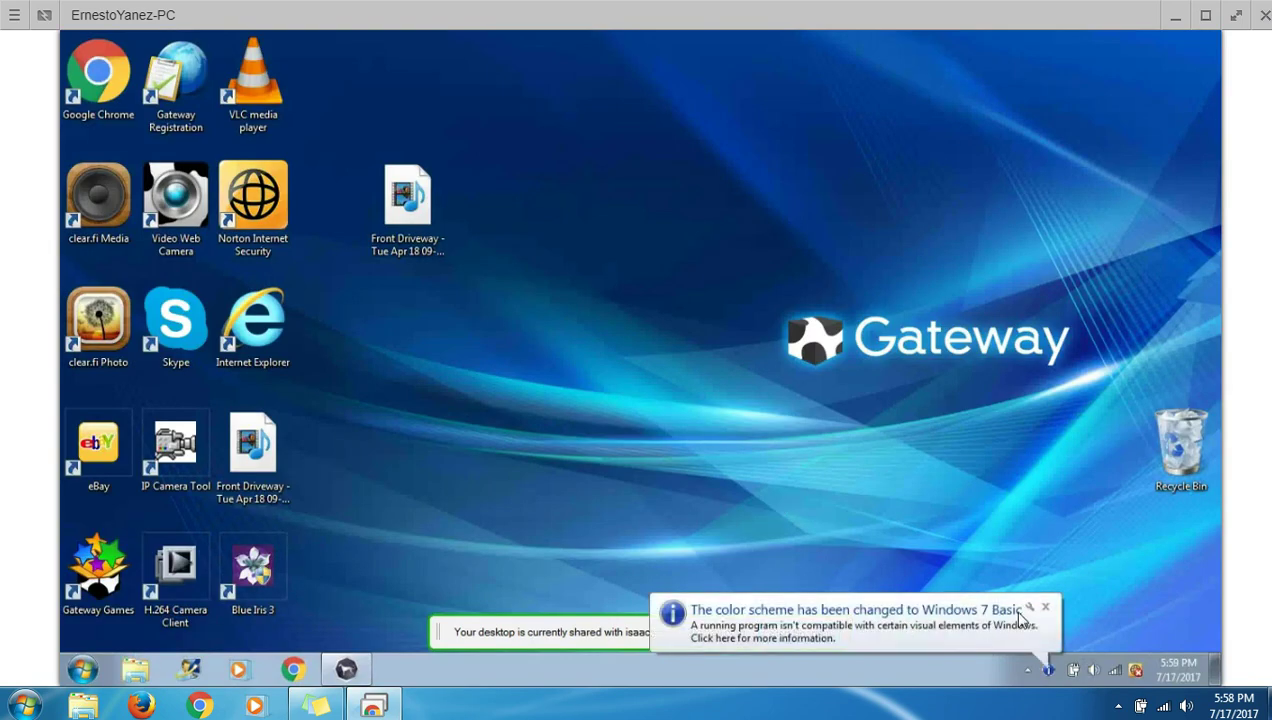
Dismiss the 'color scheme has been changed' balloon in the remote taskbar.
click(1045, 606)
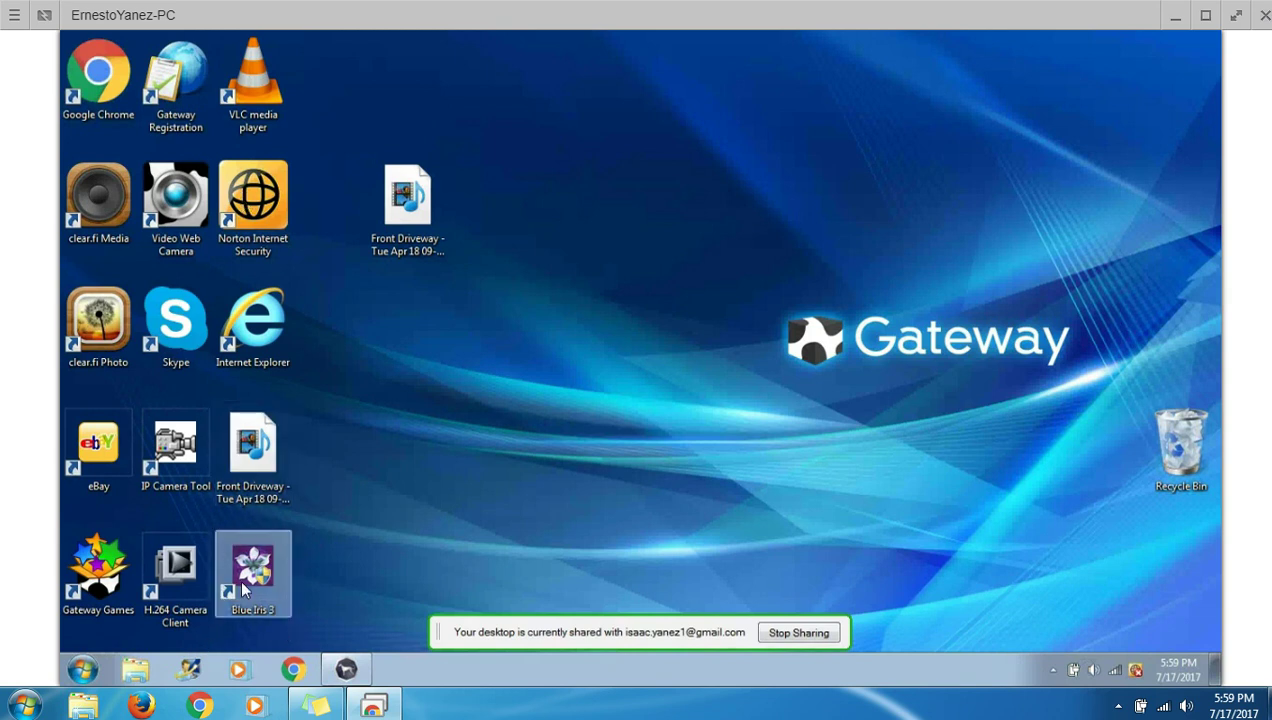
Restore Sighthound Video's Front Driveway feed, check the remote Start menu, then end the session.
click(342, 666)
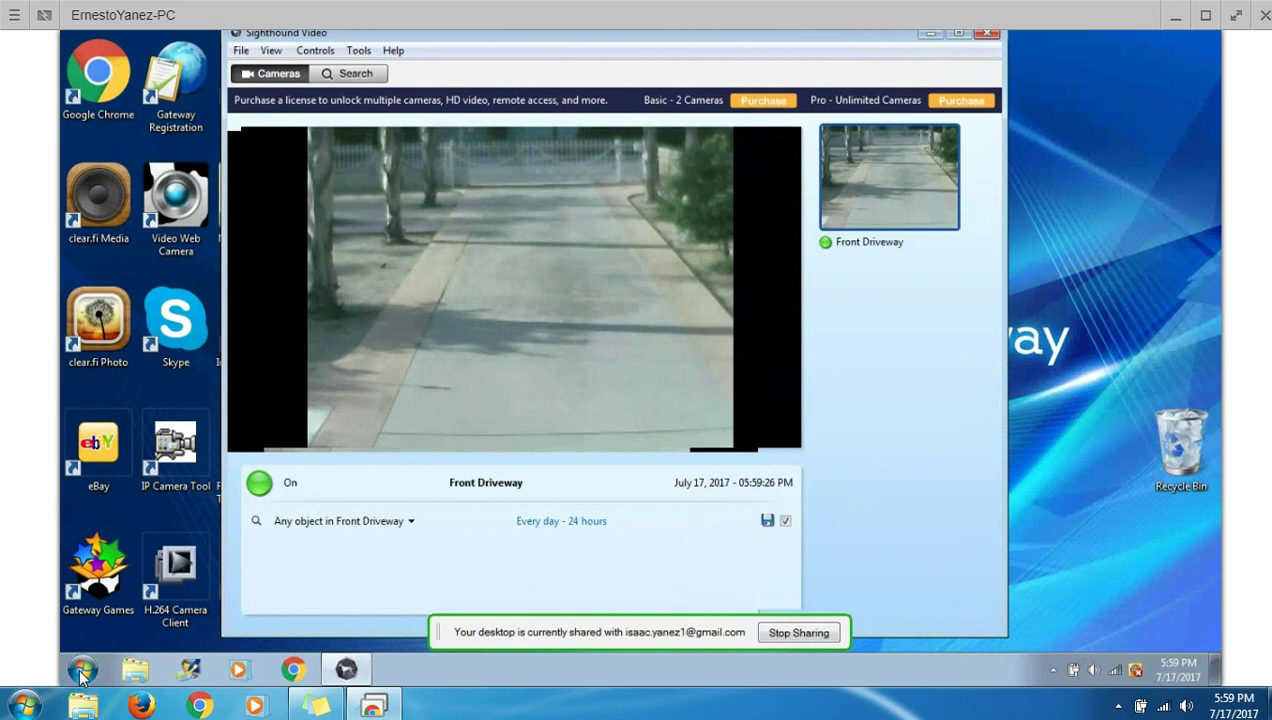
click(82, 670)
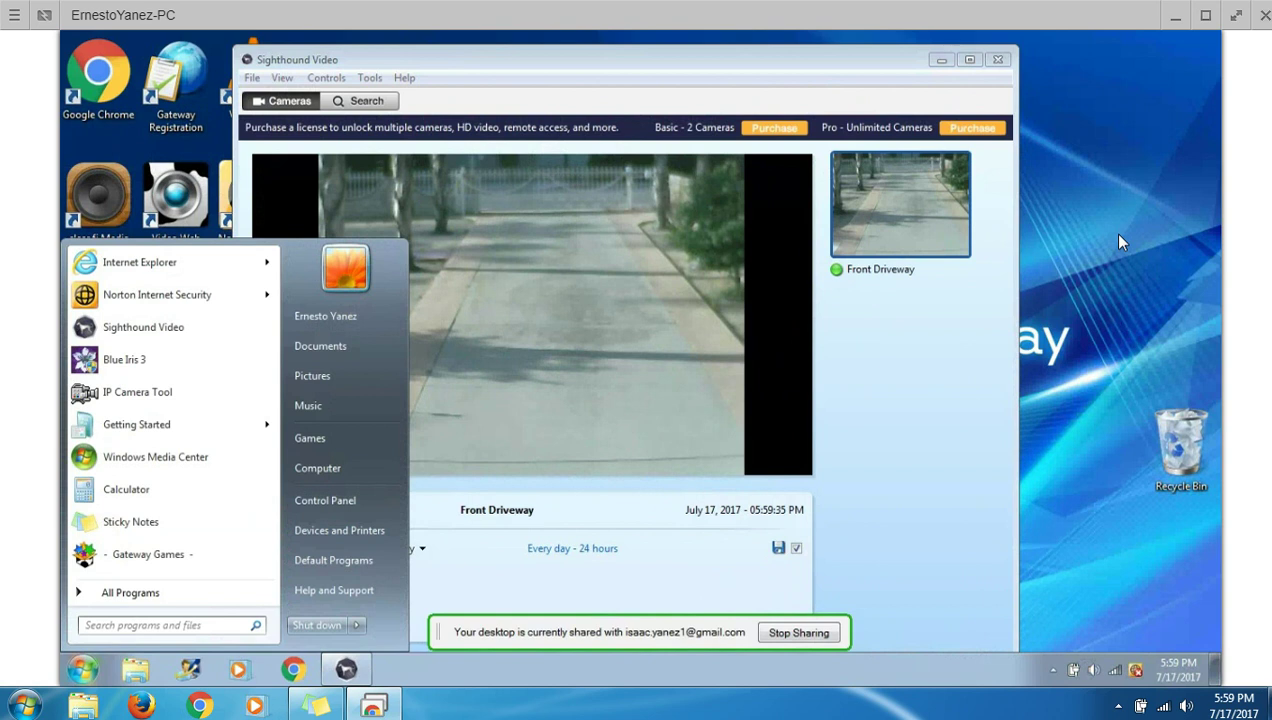
click(1144, 380)
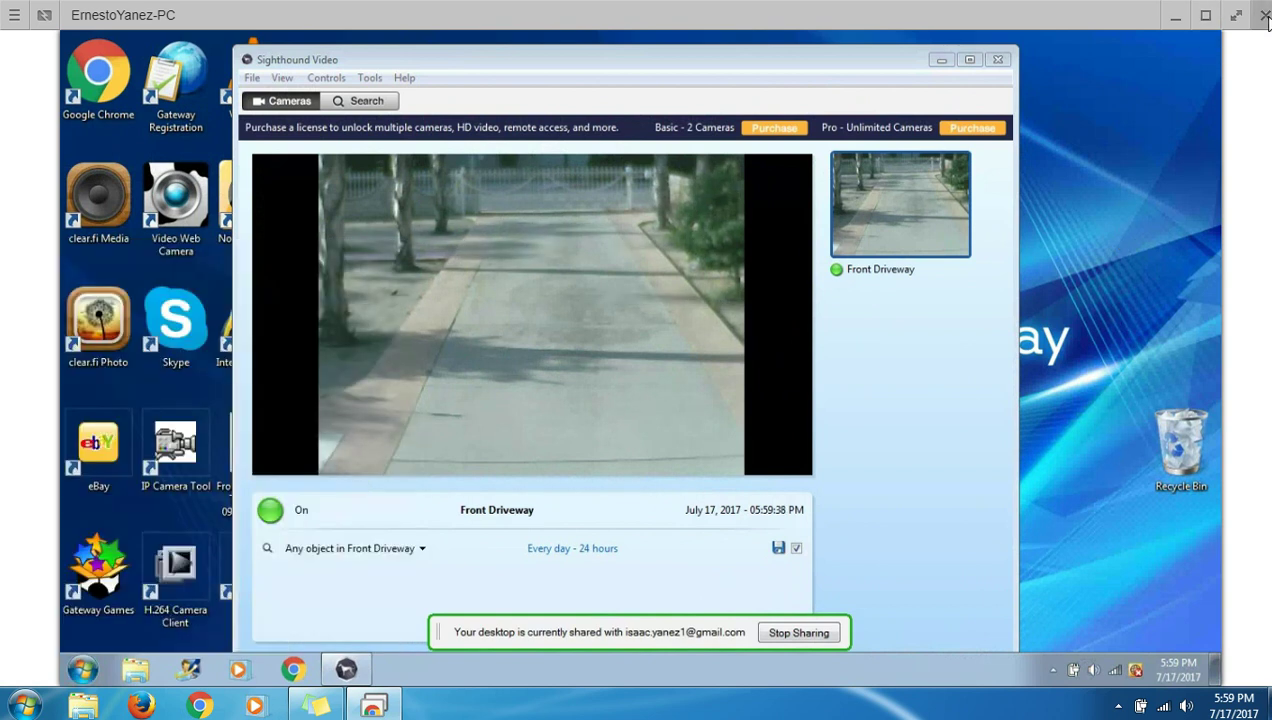
click(1263, 15)
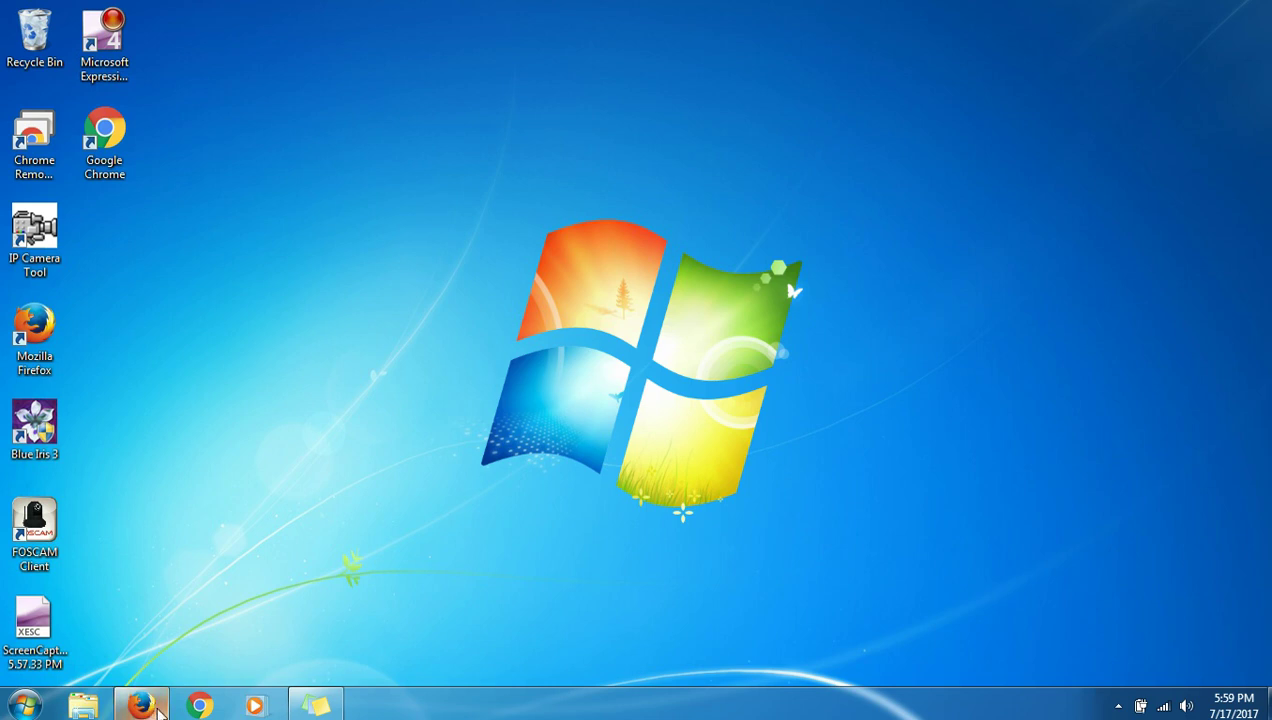
Search Google for 'google remote desktop' and open its Chrome Web Store listing.
click(160, 708)
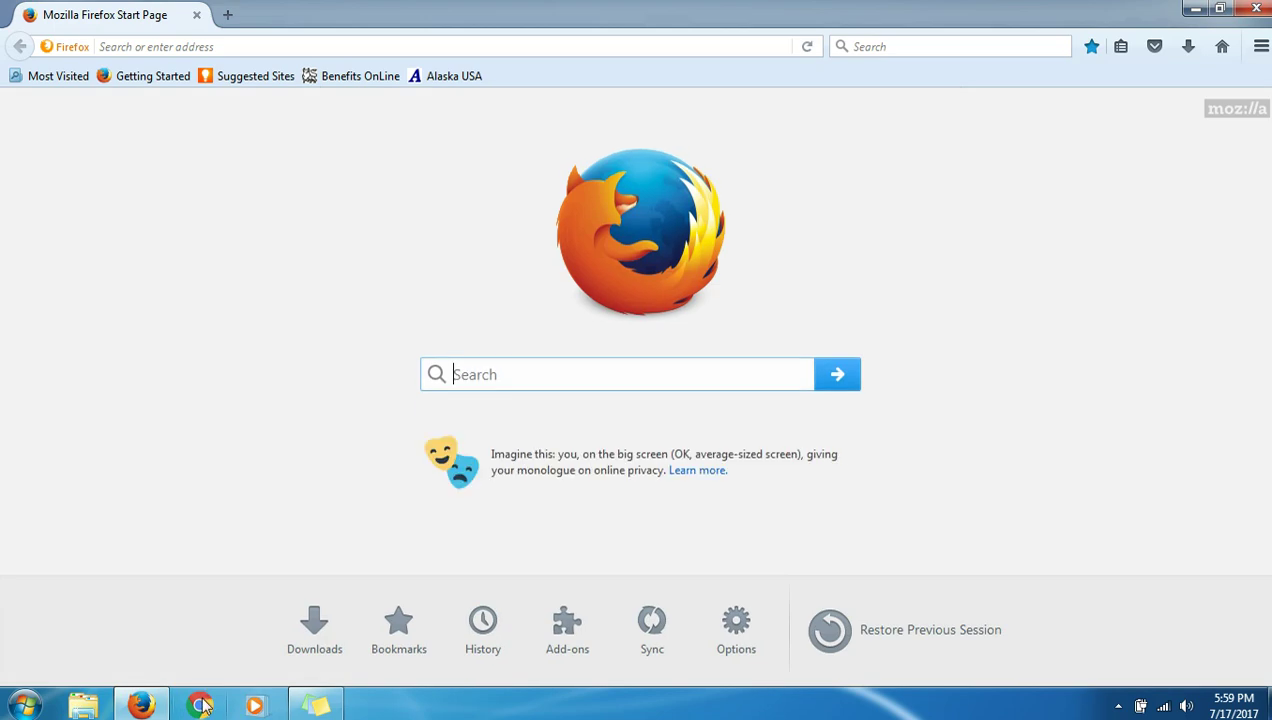
click(199, 706)
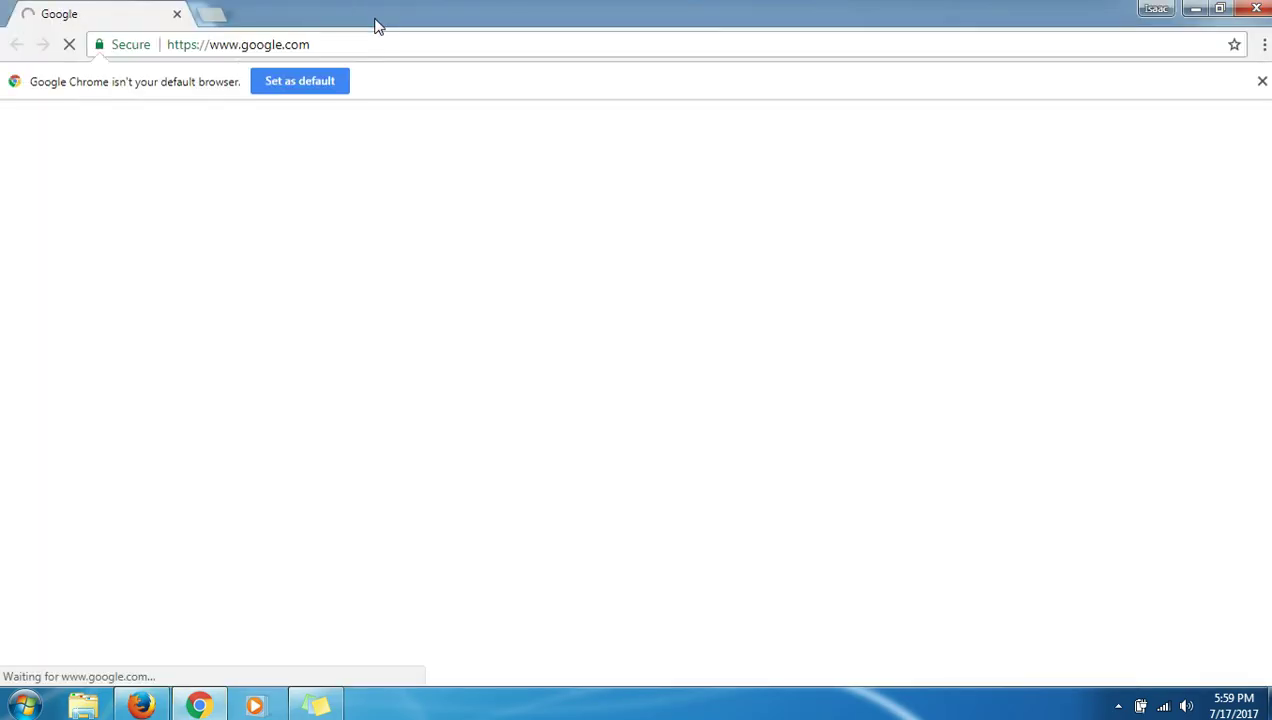
click(362, 43)
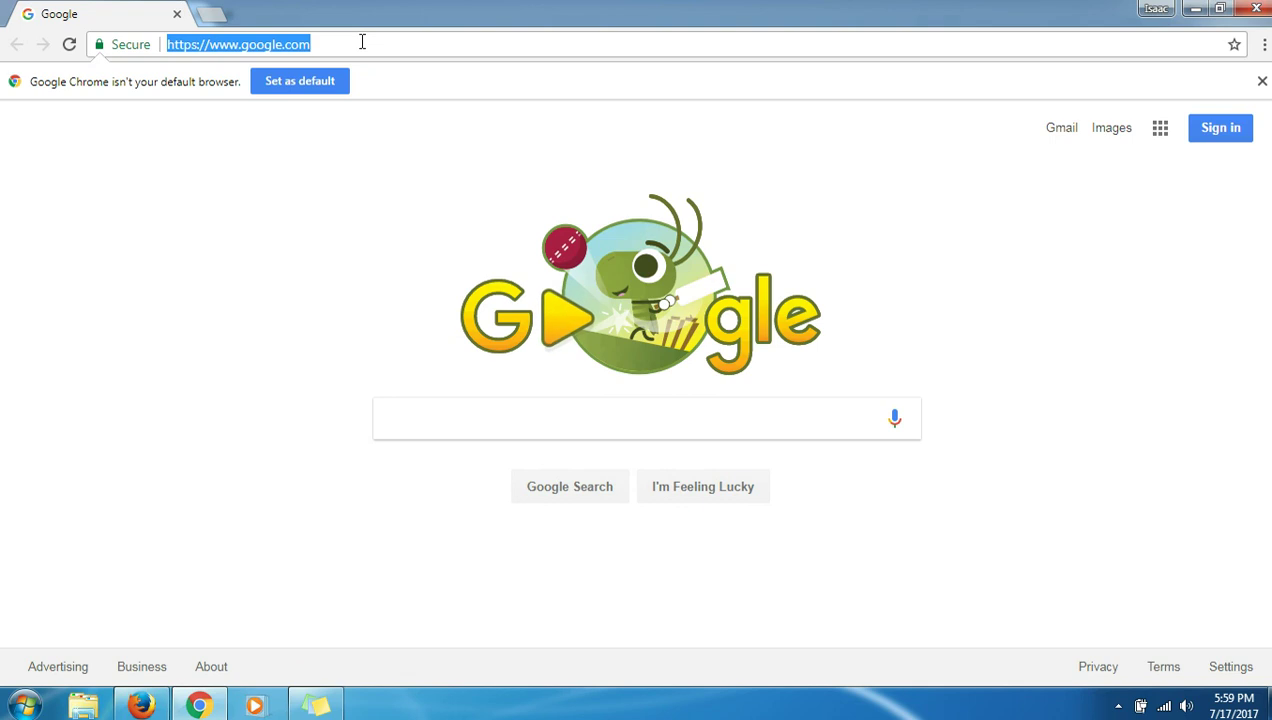
text(google maps)
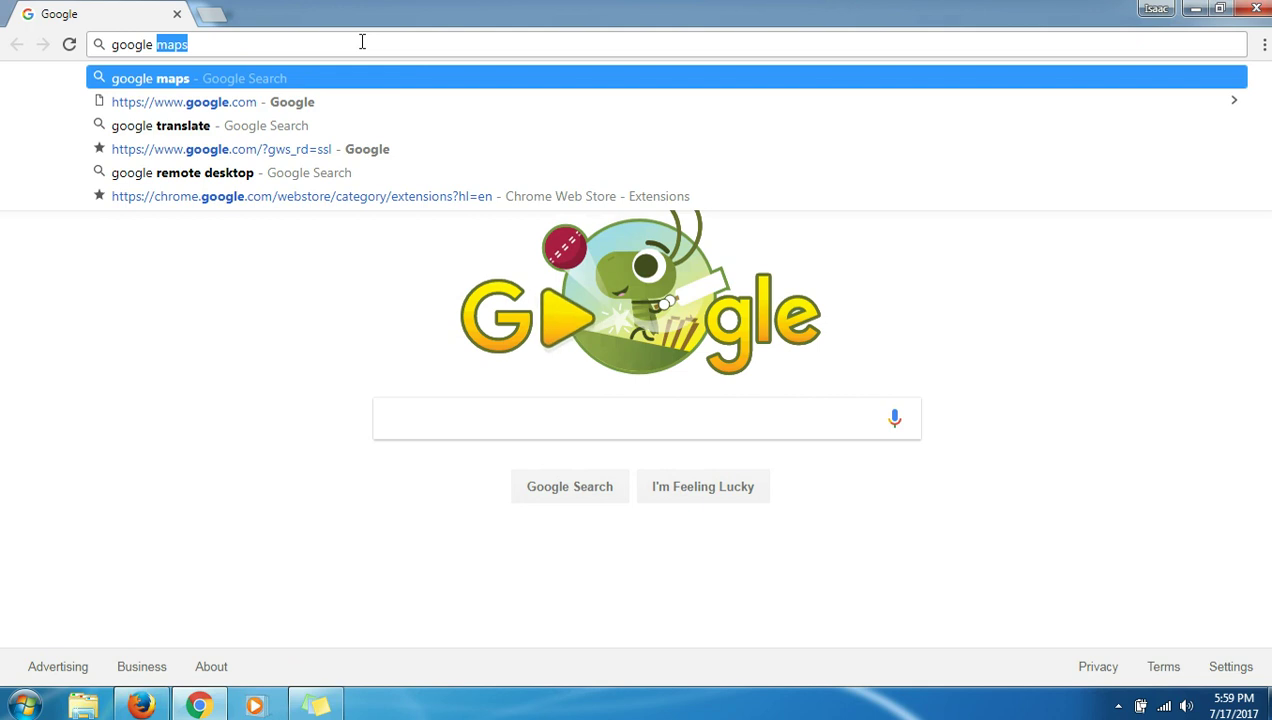
click(200, 172)
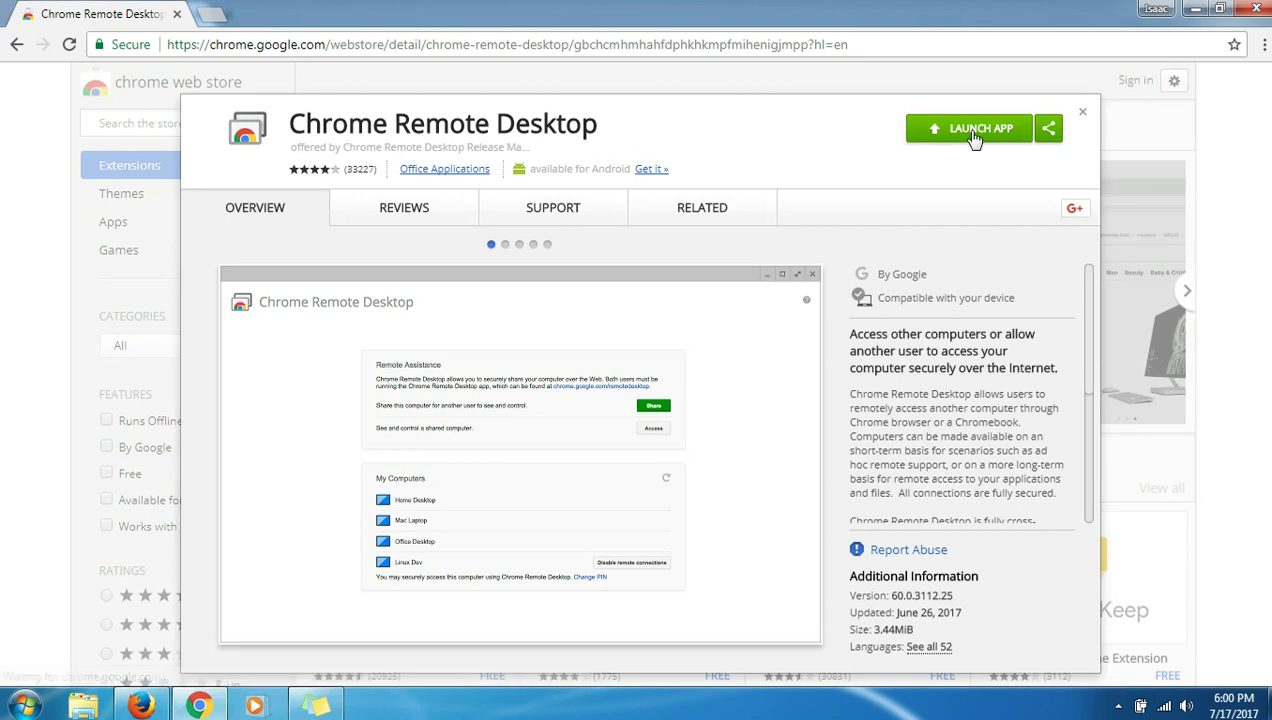
Trigger LAUNCH APP on the Chrome Remote Desktop listing and scroll through its details.
click(975, 139)
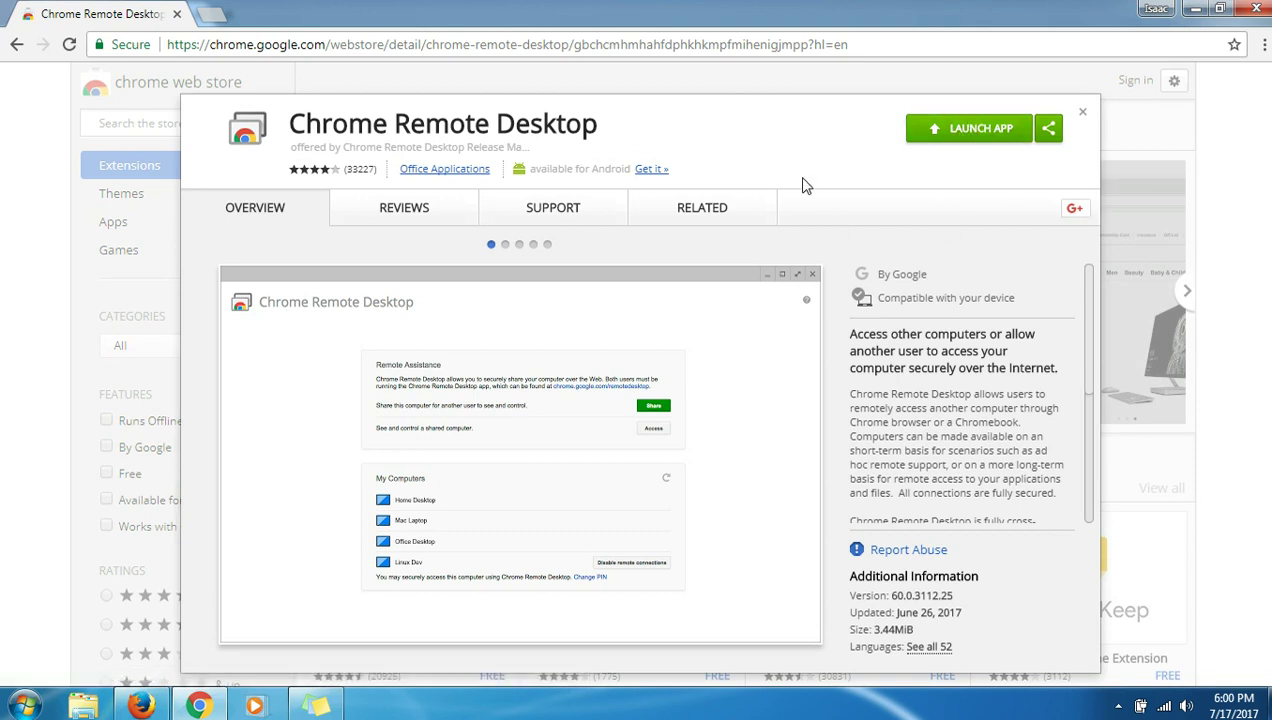
click(962, 137)
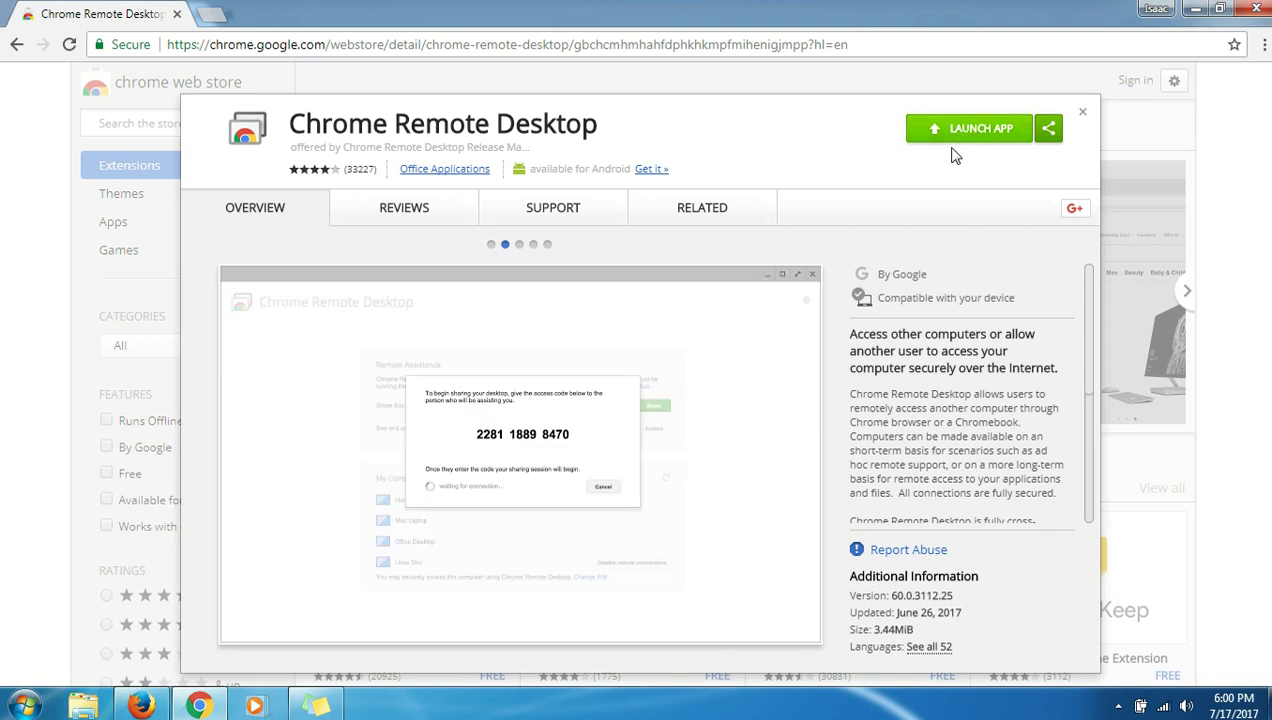
scroll(1087, 410, down, 2)
scroll(1087, 410, down, 3)
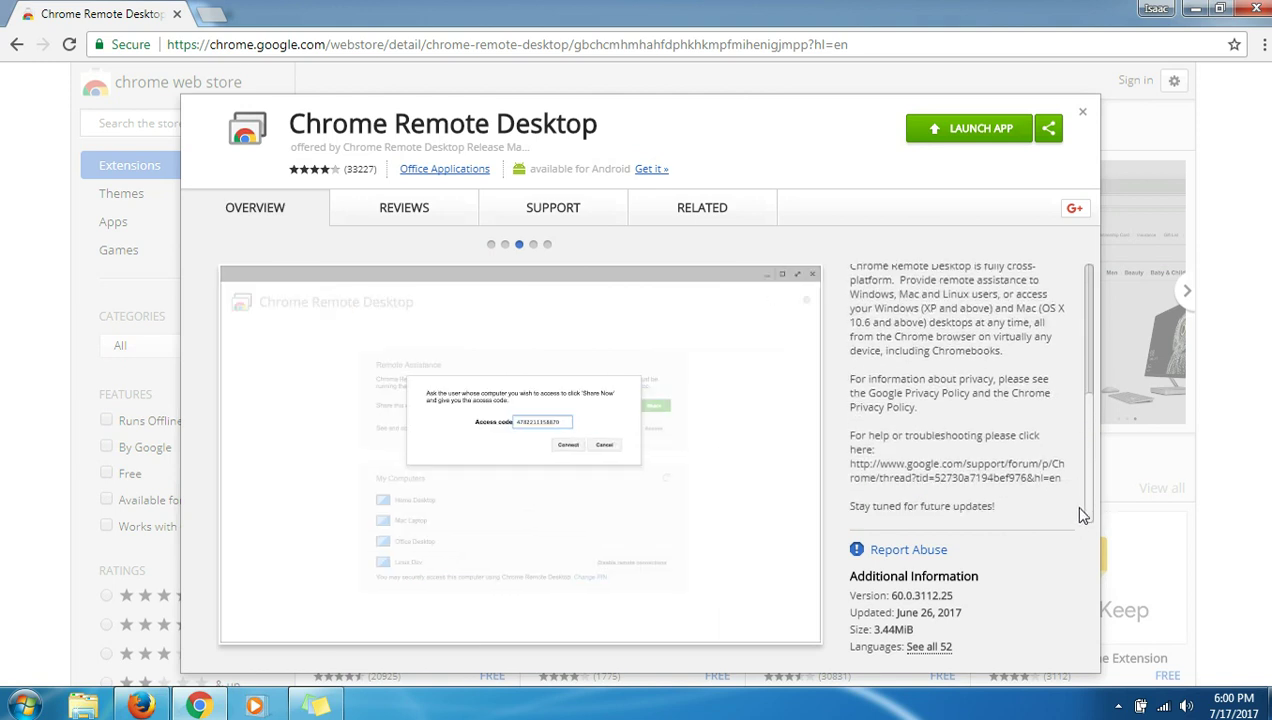
scroll(1082, 512, up, 3)
scroll(1085, 327, up, 2)
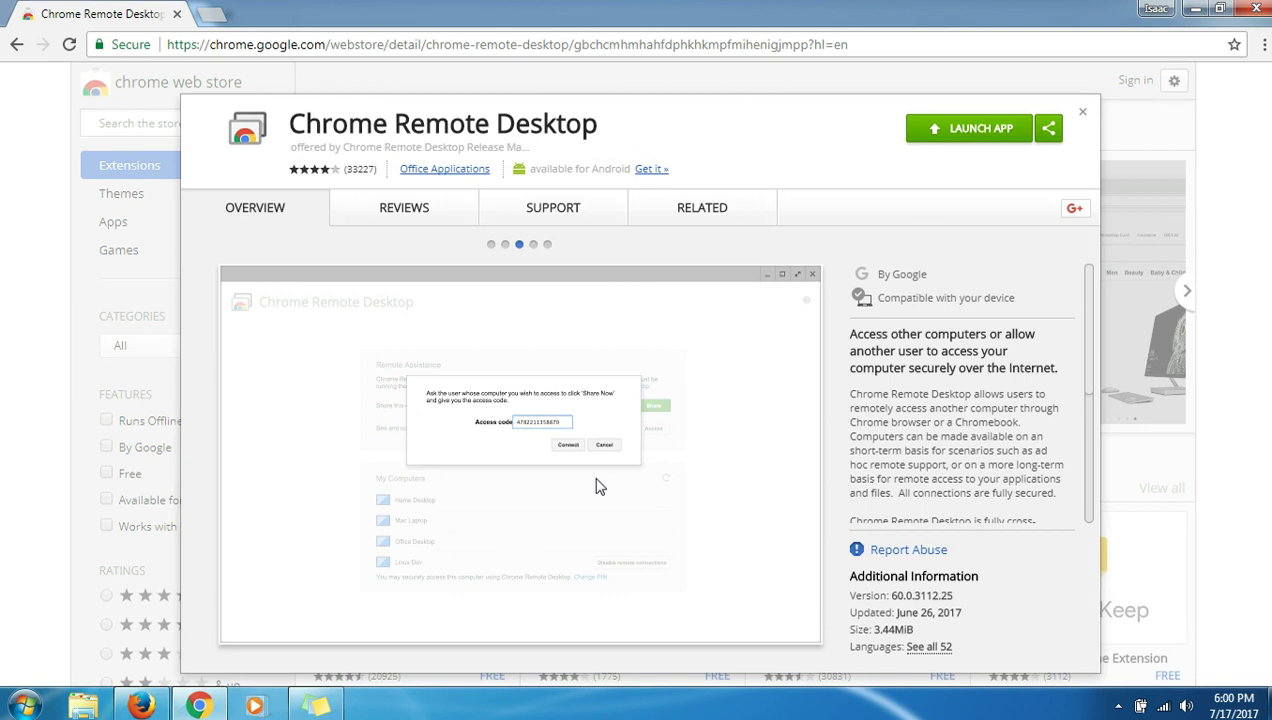
View the listing's Reviews and Support sections, then close the listing and Chrome.
click(395, 213)
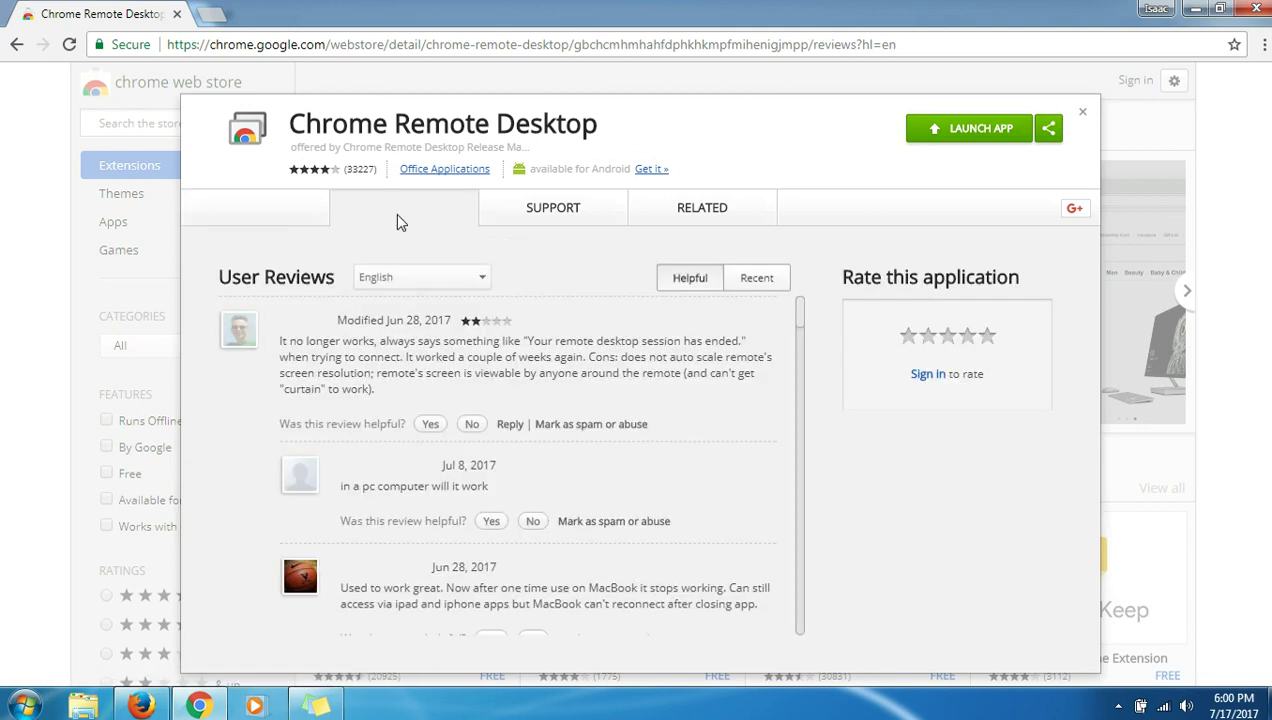
scroll(700, 455, down, 2)
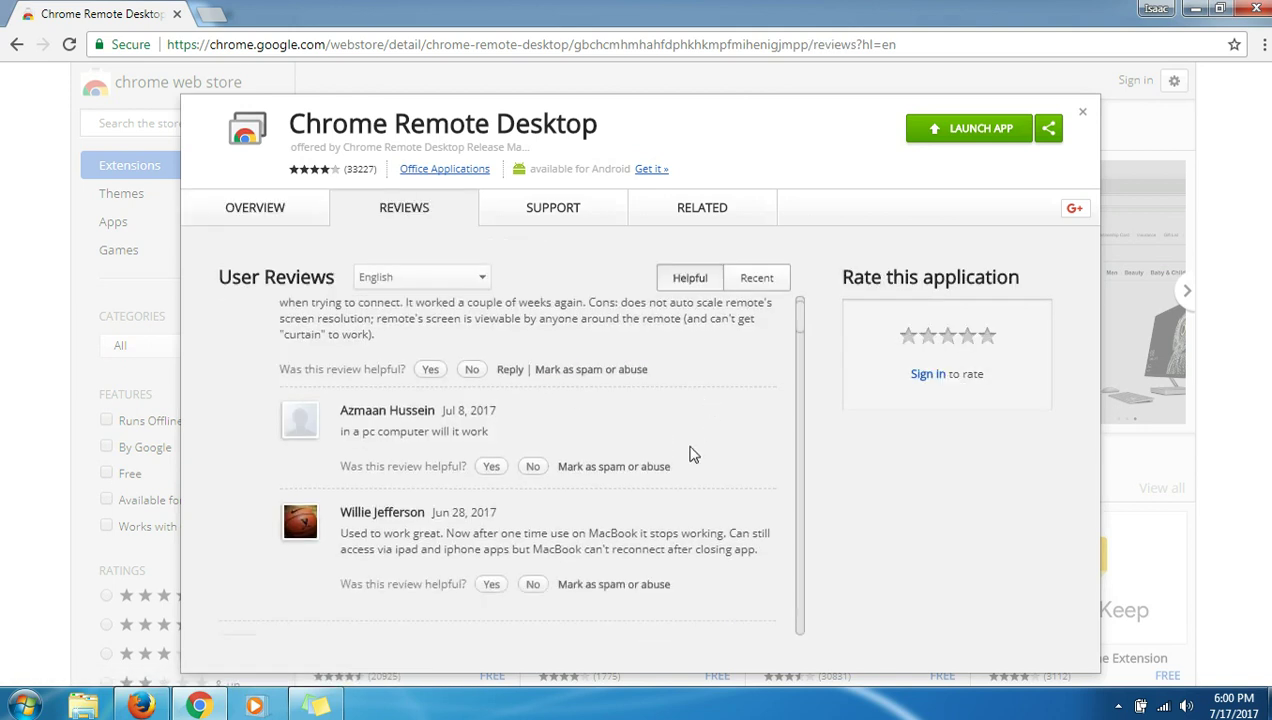
click(556, 222)
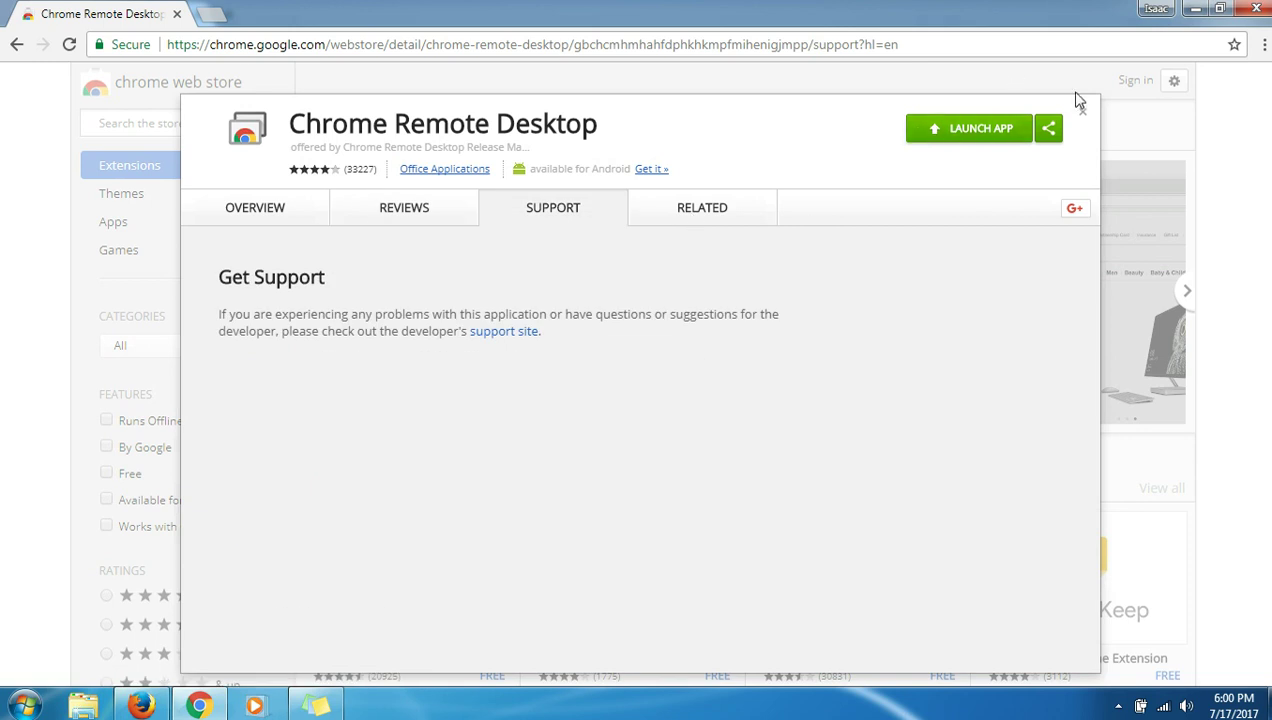
click(1085, 117)
scroll(660, 460, down, 3)
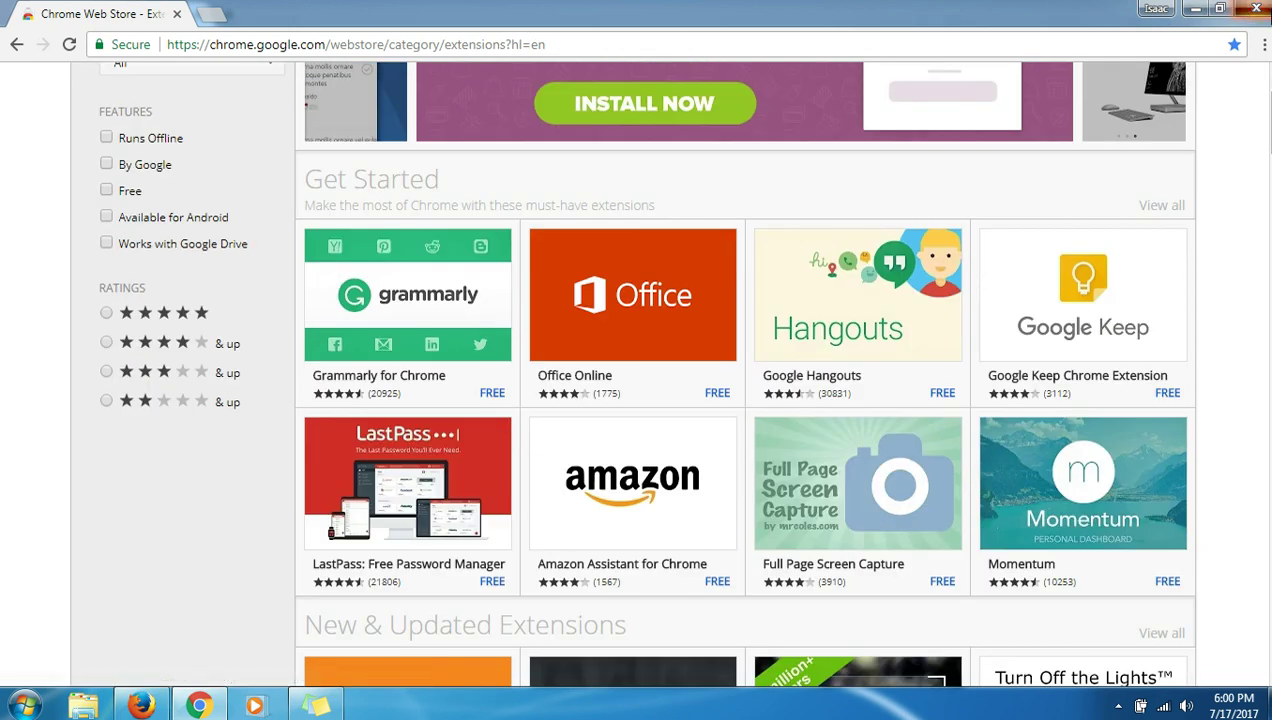
click(1252, 9)
Close Firefox and relaunch Chrome Remote Desktop from its desktop shortcut.
click(1258, 10)
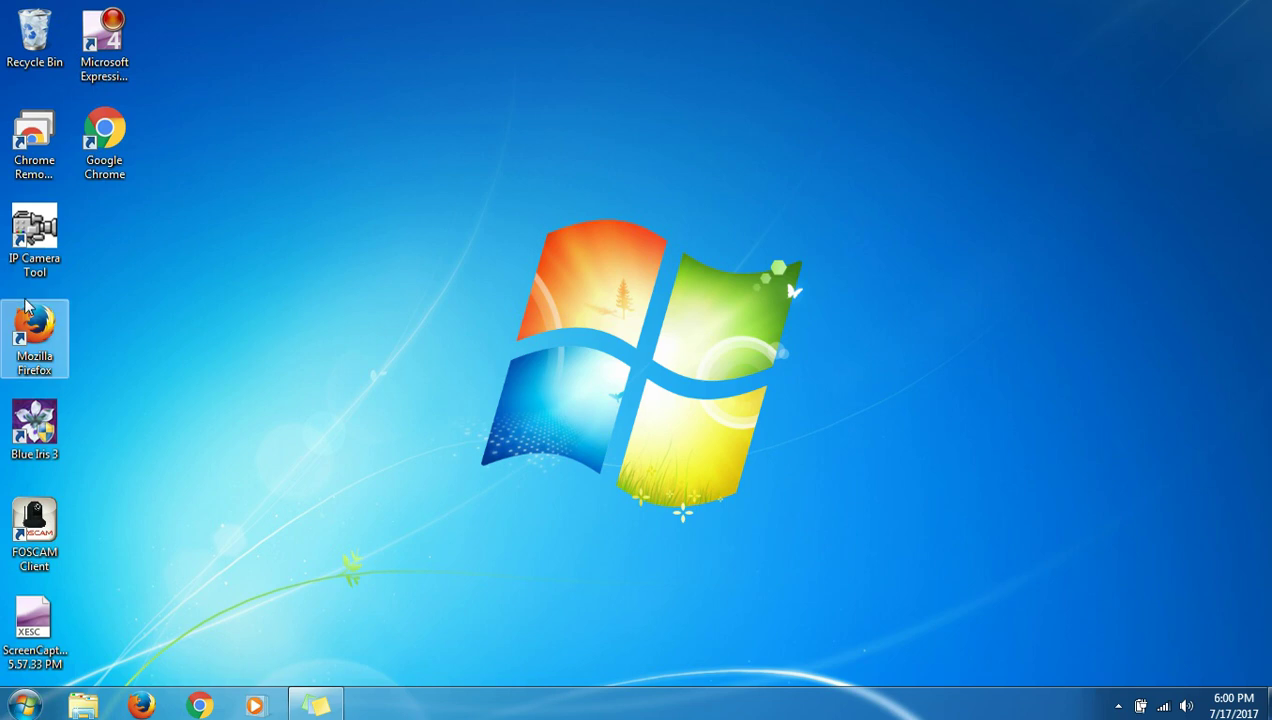
click(45, 140)
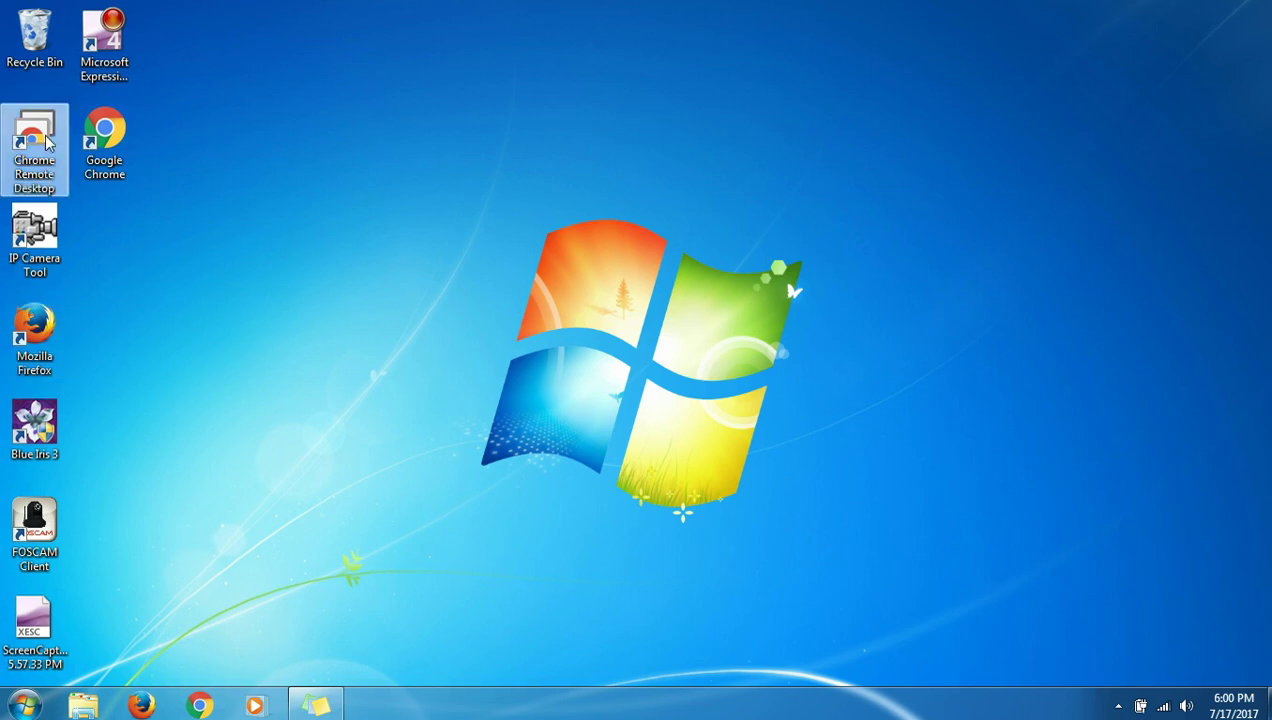
double_click(45, 140)
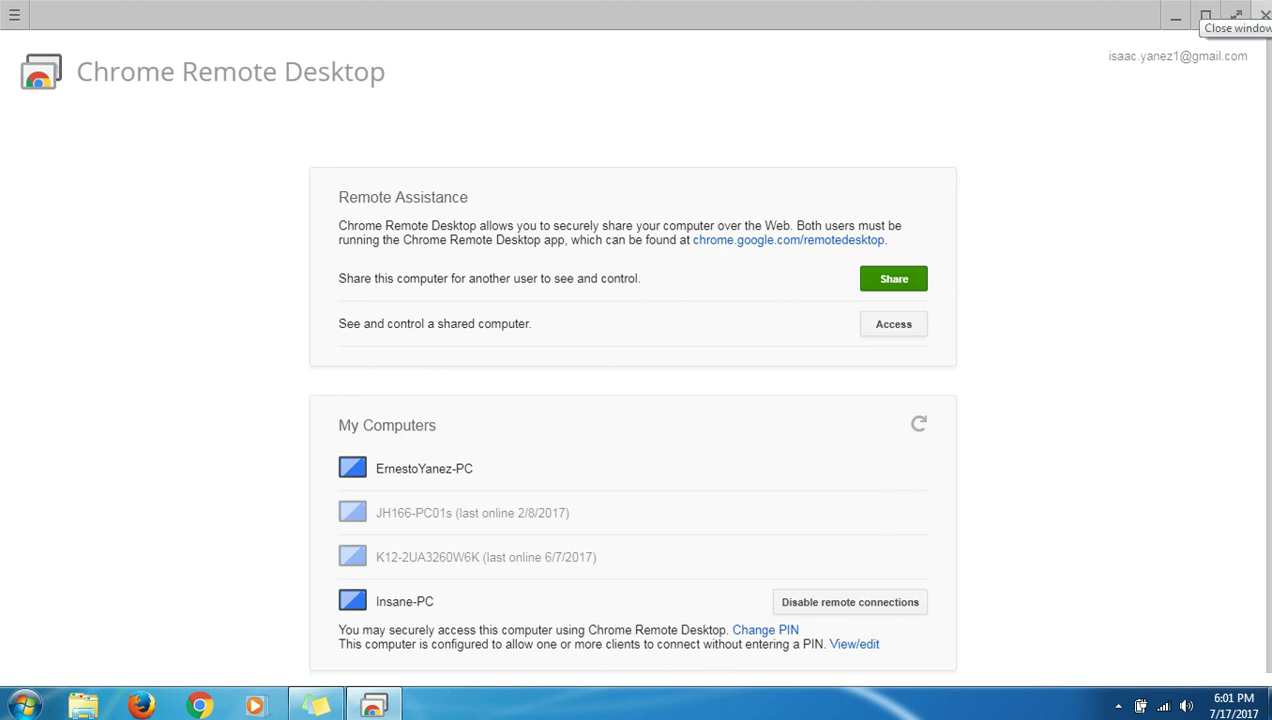
Open and dismiss the app's main menu, then close Chrome Remote Desktop.
click(14, 14)
click(1190, 40)
click(1264, 15)
click(113, 40)
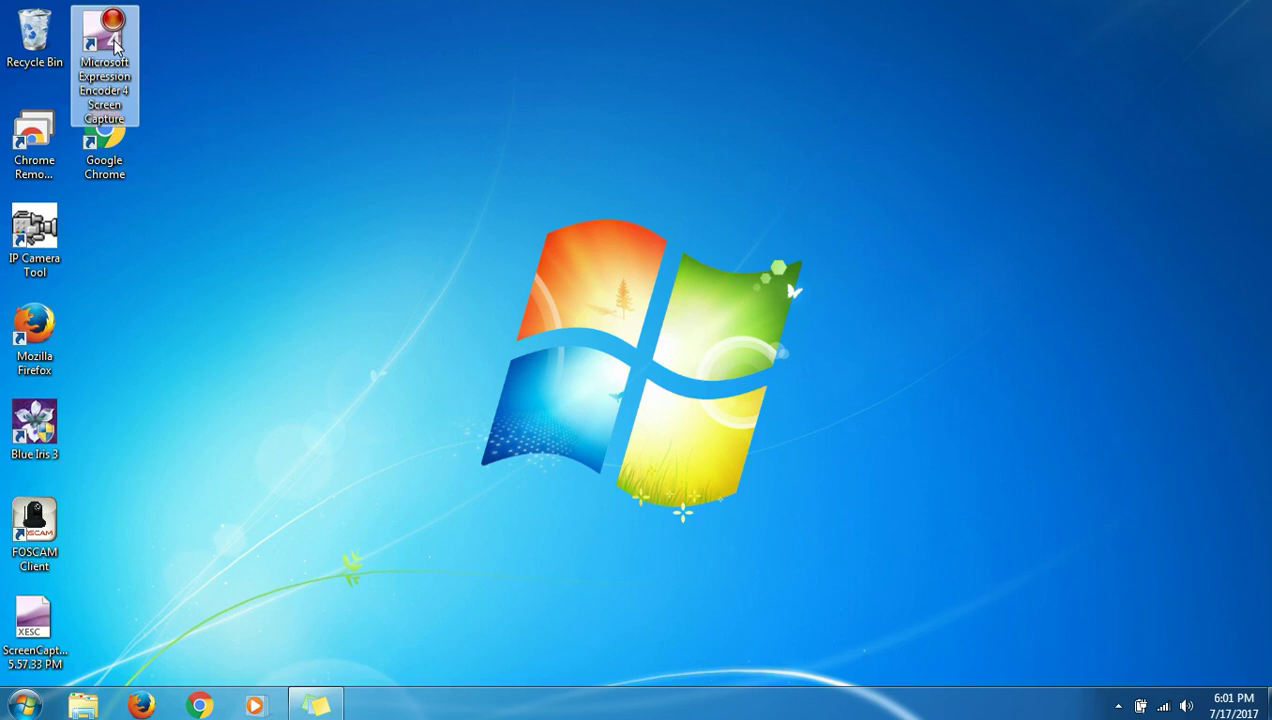